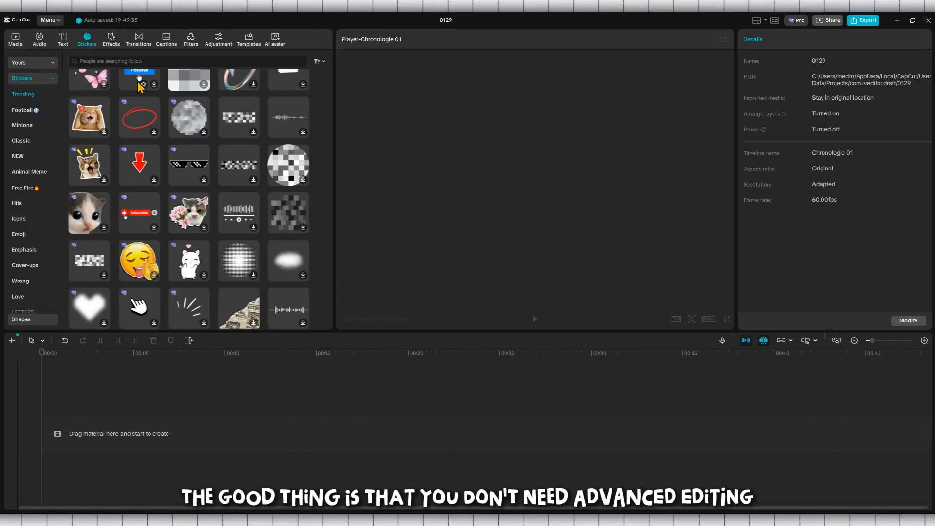
scroll(139, 84, "up", 3)
scroll(138, 84, "down", 7)
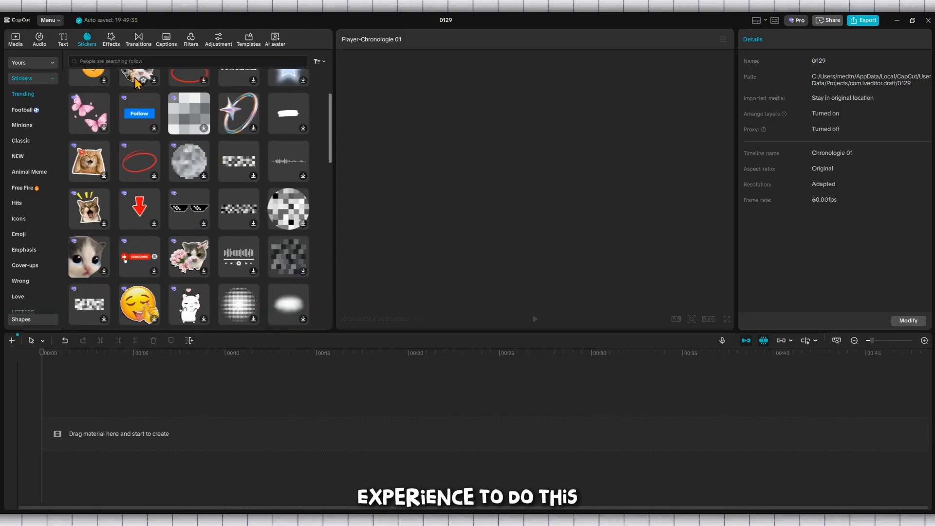
scroll(137, 84, "down", 4)
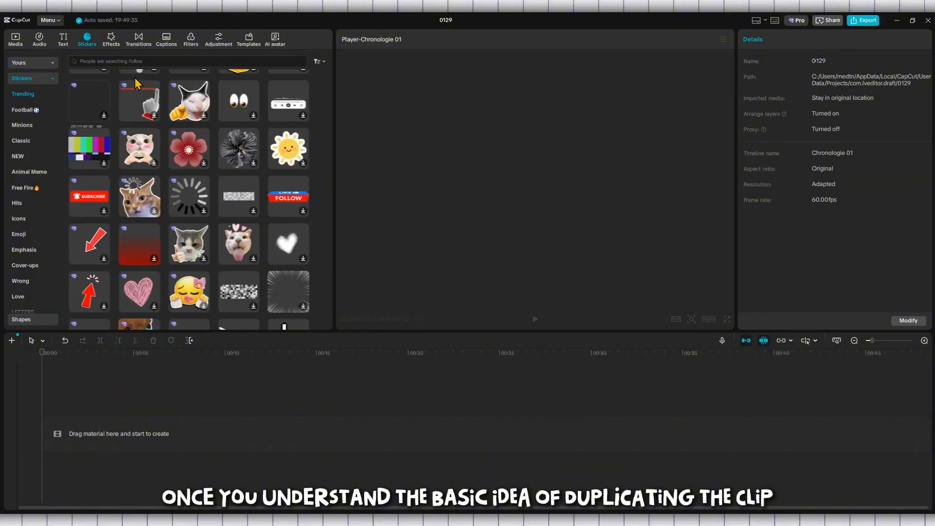
scroll(138, 83, "down", 2)
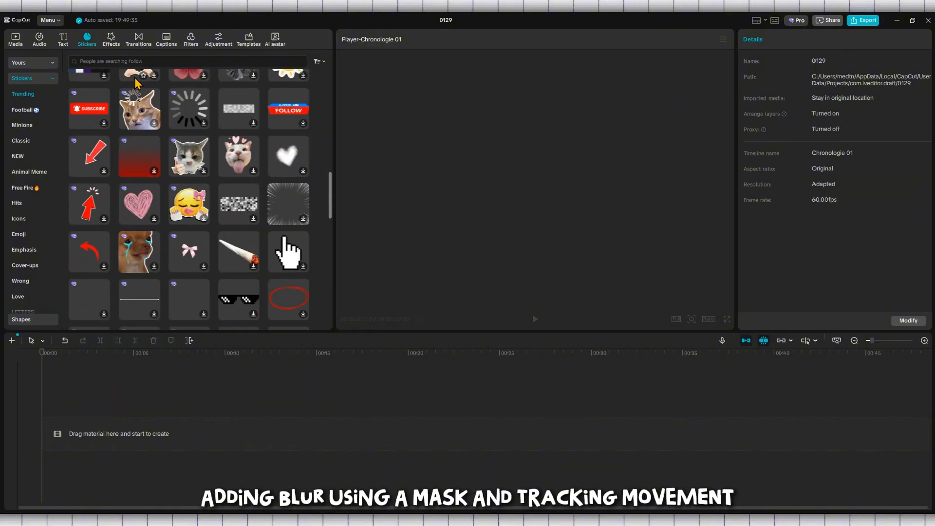
left_click(113, 43)
scroll(185, 123, "down", 2)
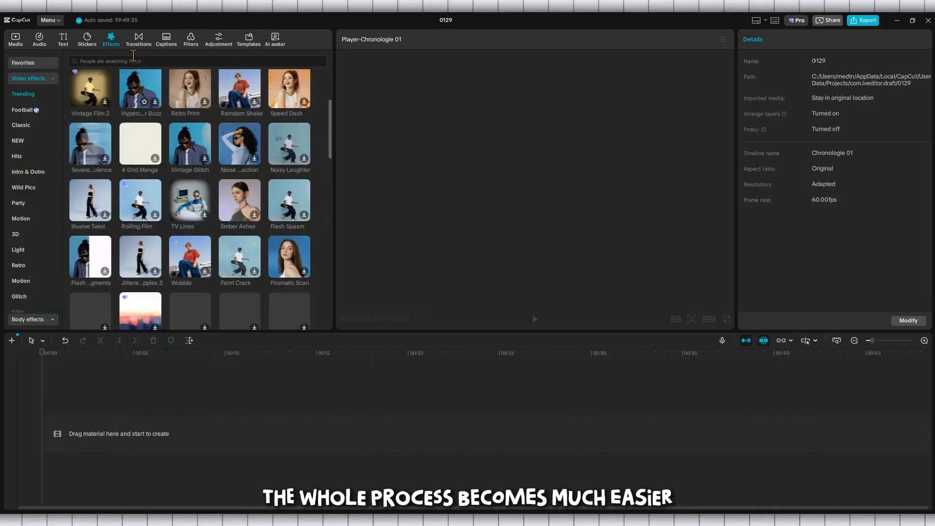
left_click(140, 41)
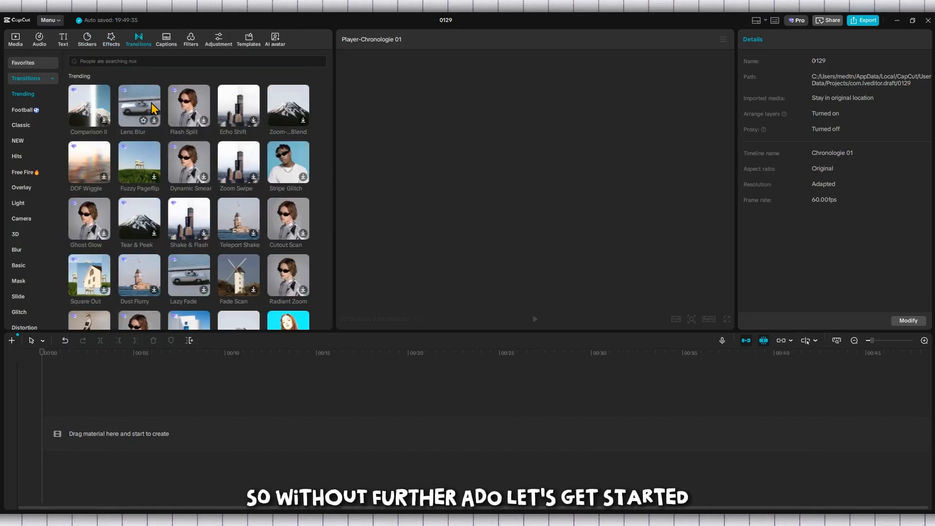
left_click(167, 42)
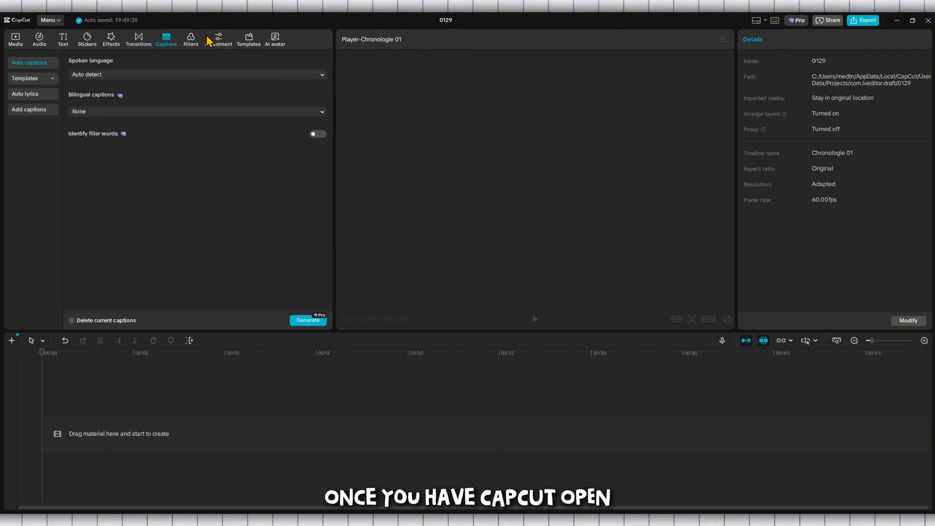
left_click(191, 38)
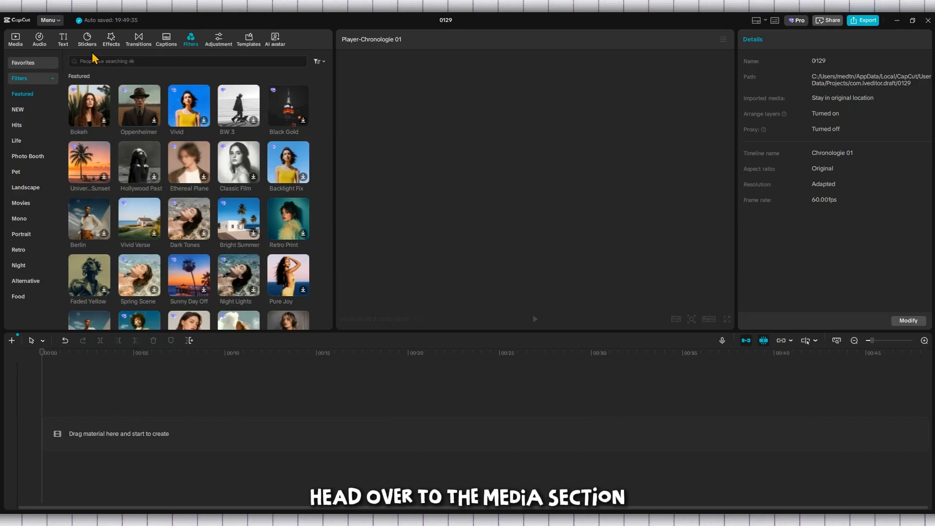
Add the imported student-using-laptop clip to the start of the timeline and preview its playback.
left_click(19, 43)
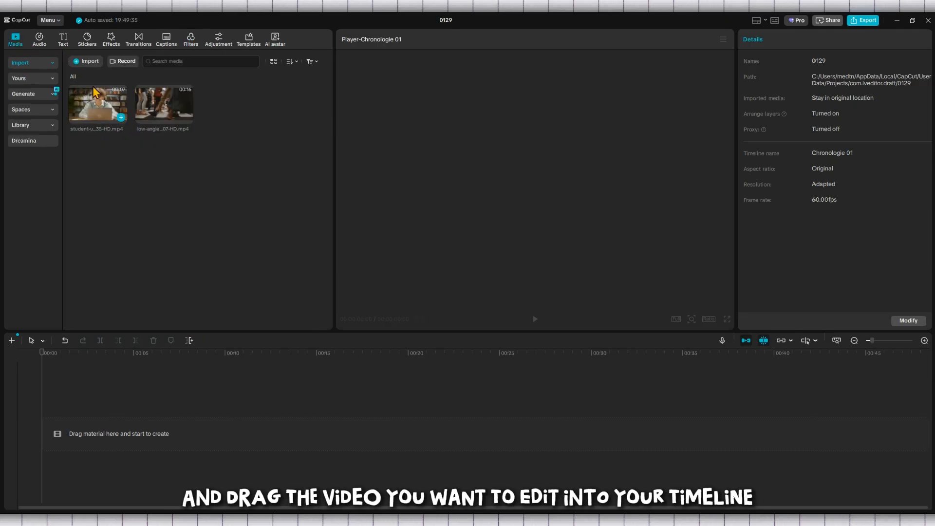
left_click_drag(98, 99, 37, 432)
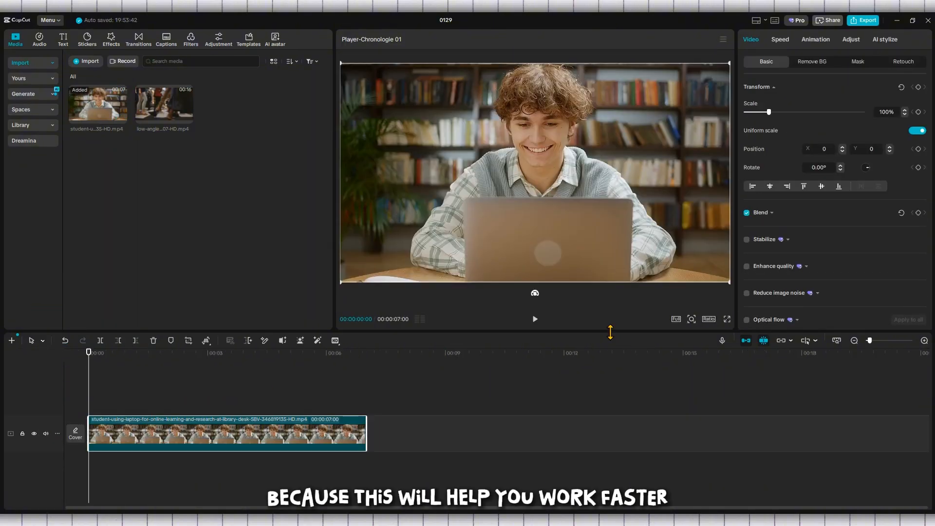
left_click(535, 319)
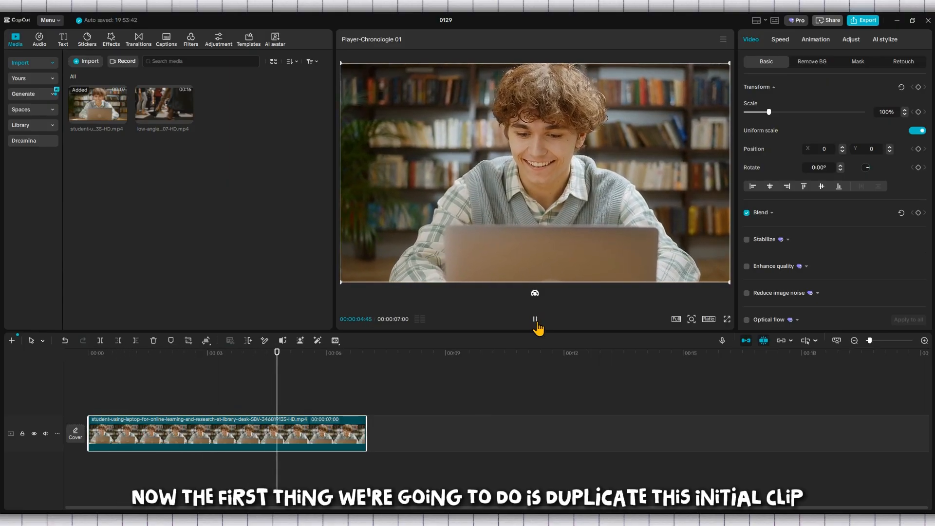
left_click(536, 322)
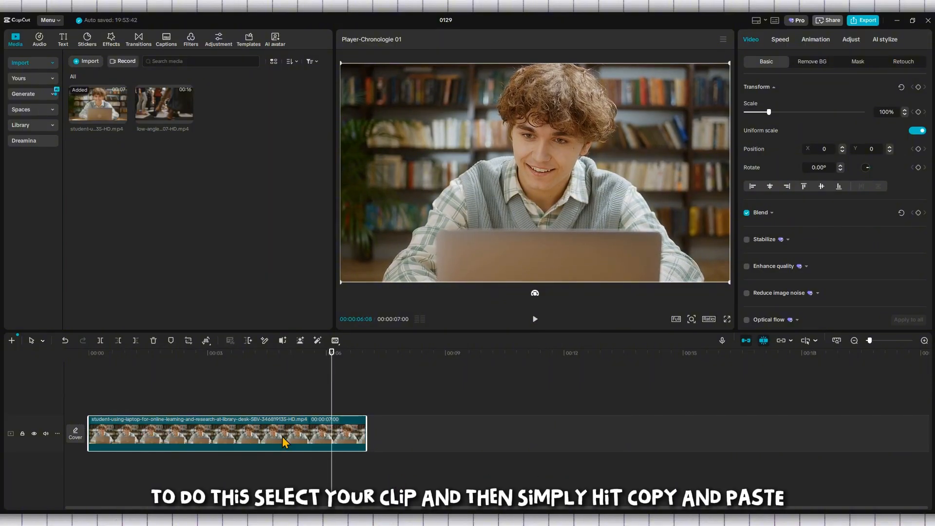
Duplicate the student clip onto a track directly above the original, align both at the start, and return the playhead to the beginning.
left_click(137, 403)
right_click(171, 437)
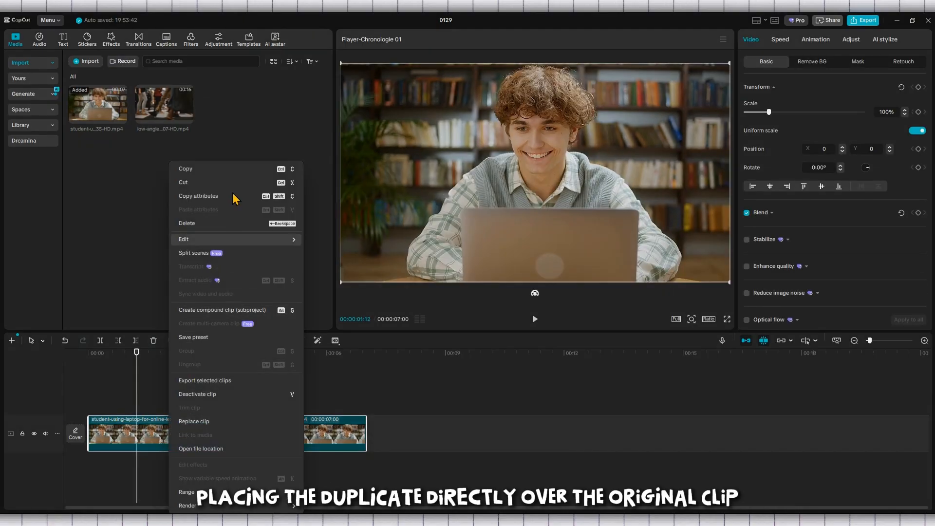
left_click(210, 175)
right_click(173, 401)
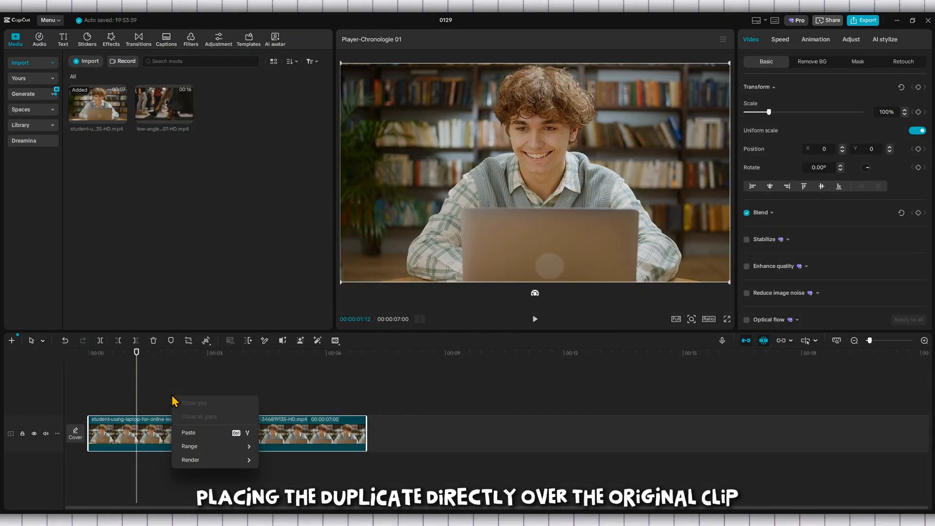
left_click(197, 429)
left_click_drag(225, 412, 174, 413)
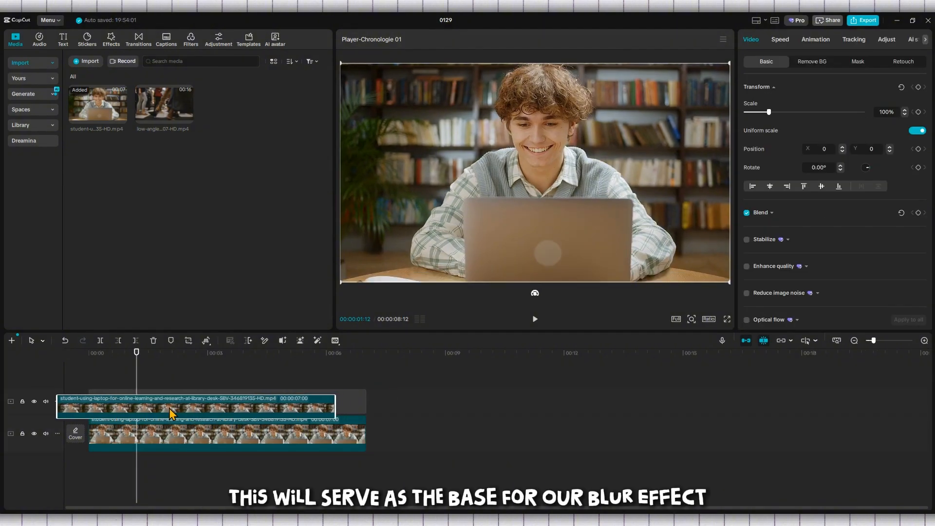
left_click_drag(332, 376, 44, 393)
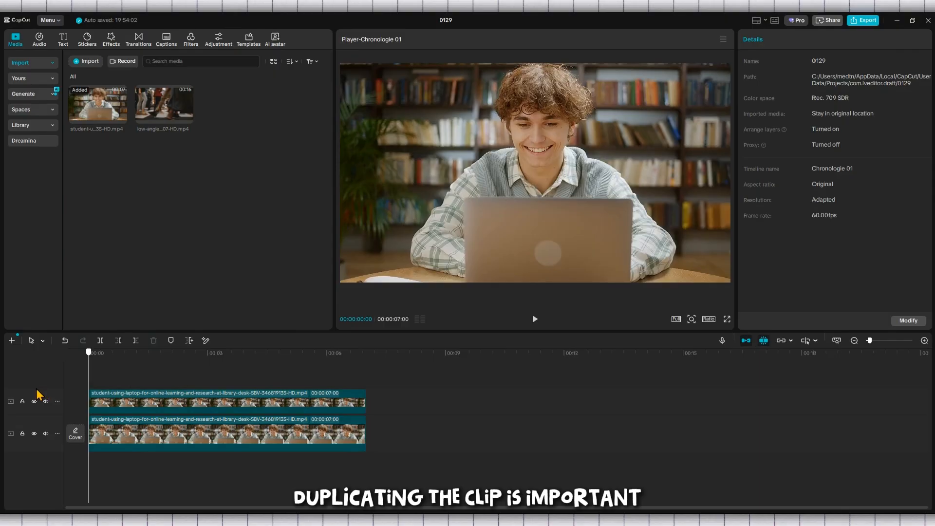
left_click(395, 392)
left_click_drag(351, 390, 25, 386)
left_click(116, 379)
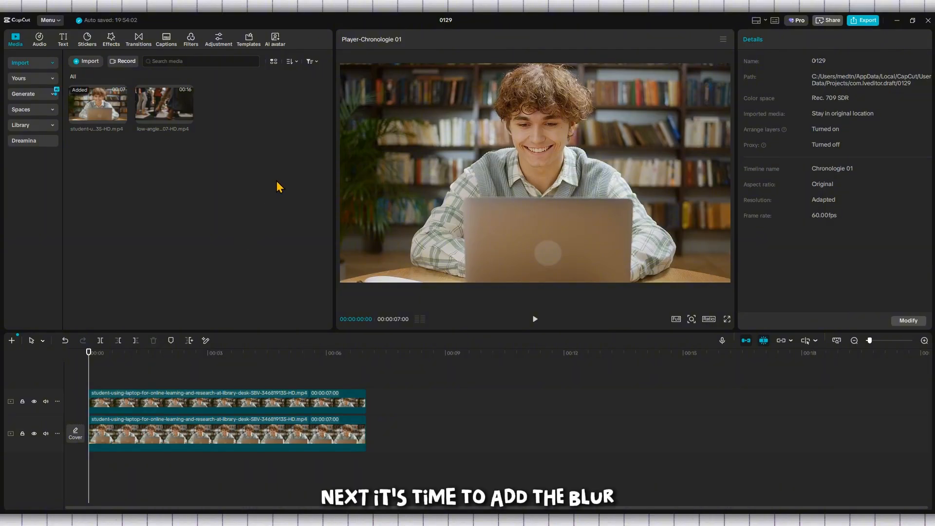
Search the video effects for "blur" and add the Blur effect above both clips at the start of the timeline.
left_click(112, 42)
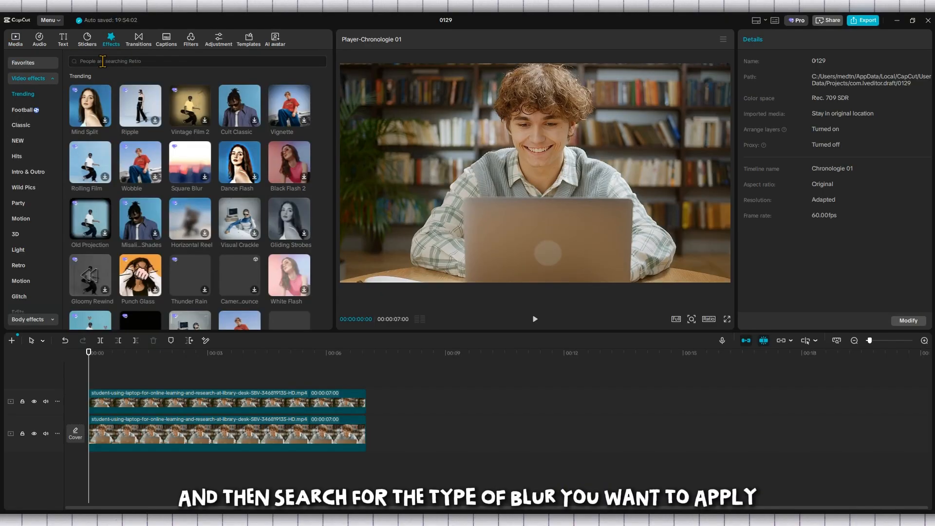
left_click(102, 61)
type("blur")
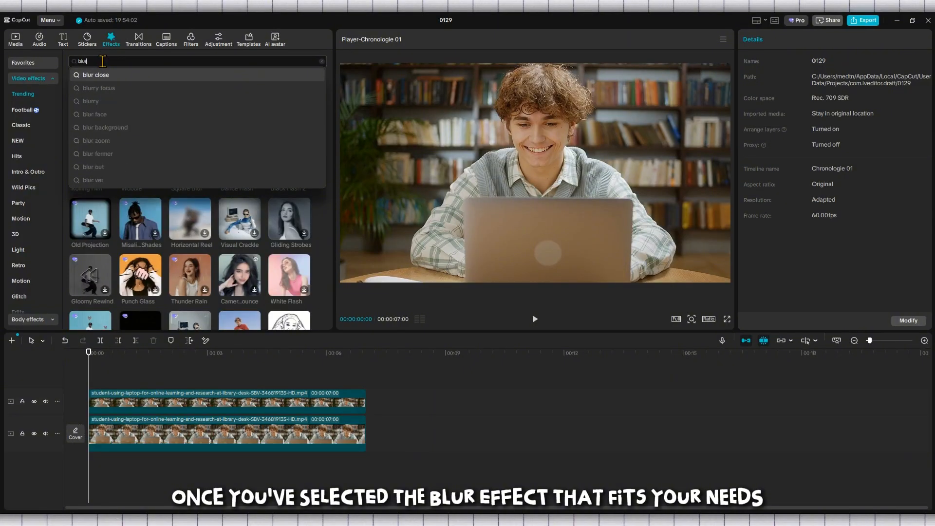
key("Return")
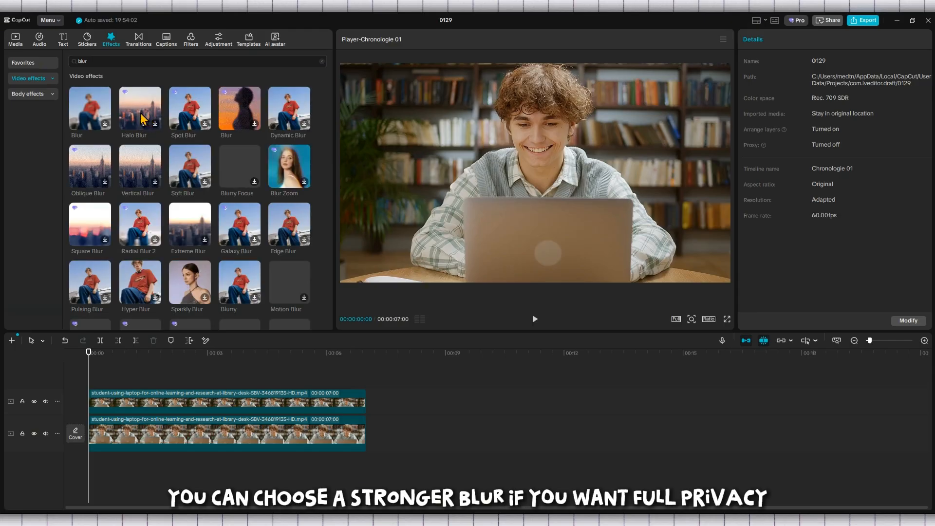
left_click_drag(90, 110, 74, 380)
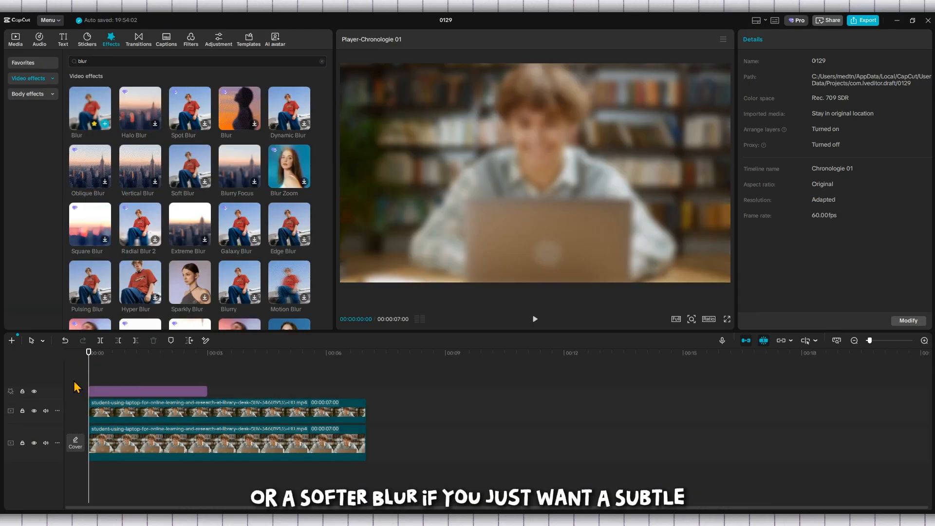
Extend the Blur effect to the clips' full length and merge it with the upper clip into a compound clip.
left_click(129, 378)
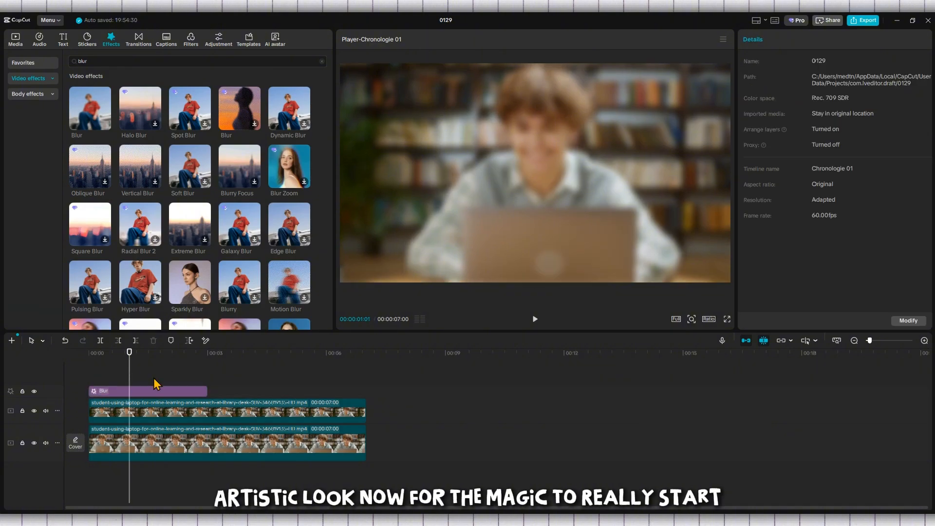
left_click(200, 392)
left_click_drag(207, 390, 174, 413)
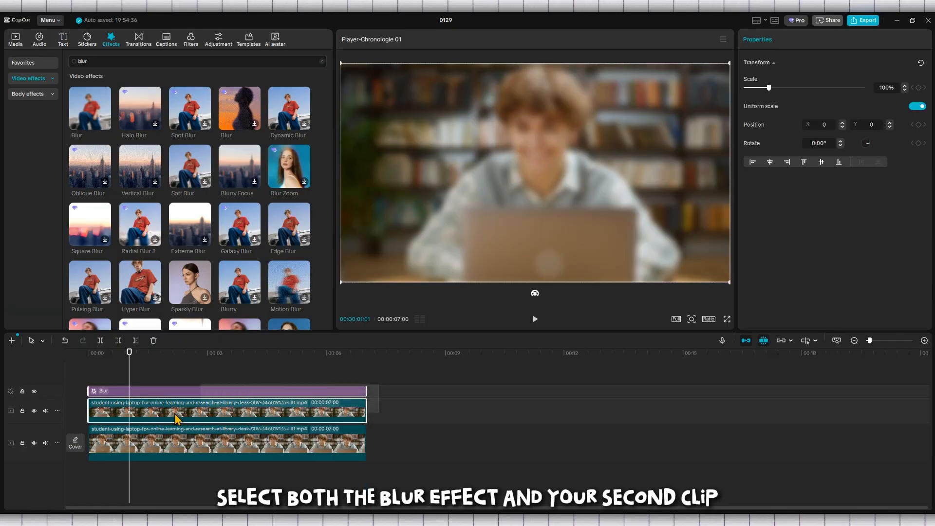
right_click(214, 390)
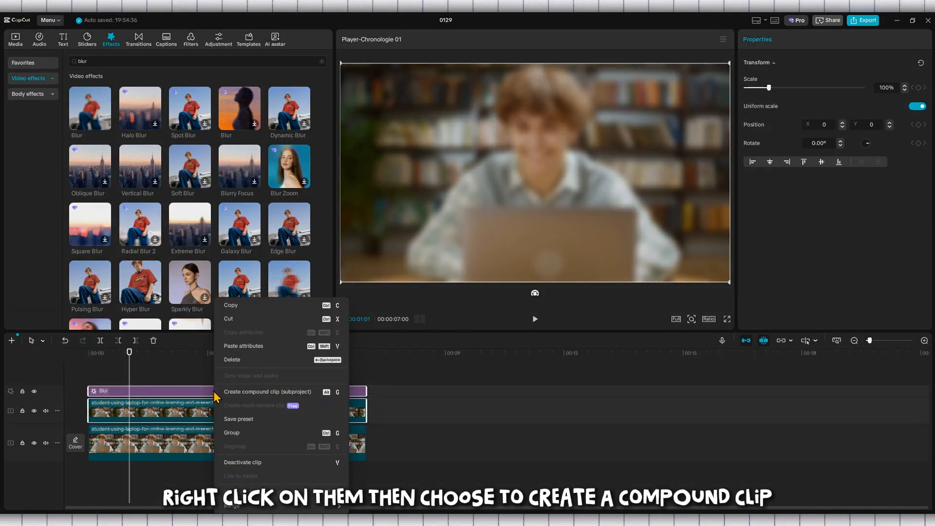
left_click(284, 393)
Scrub through the compound clip to check the blur over its length, and return the playhead to the start.
left_click(93, 382)
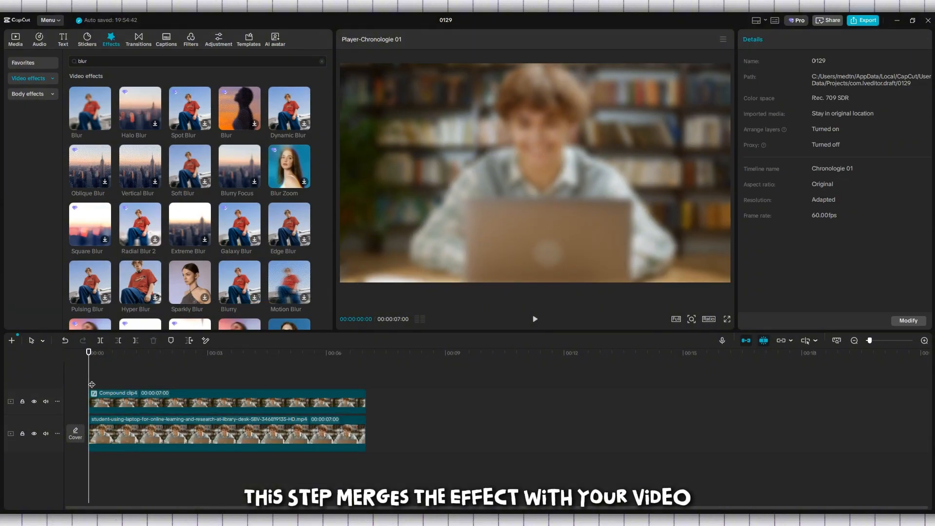
left_click(142, 384)
left_click(233, 384)
left_click_drag(250, 385, 77, 383)
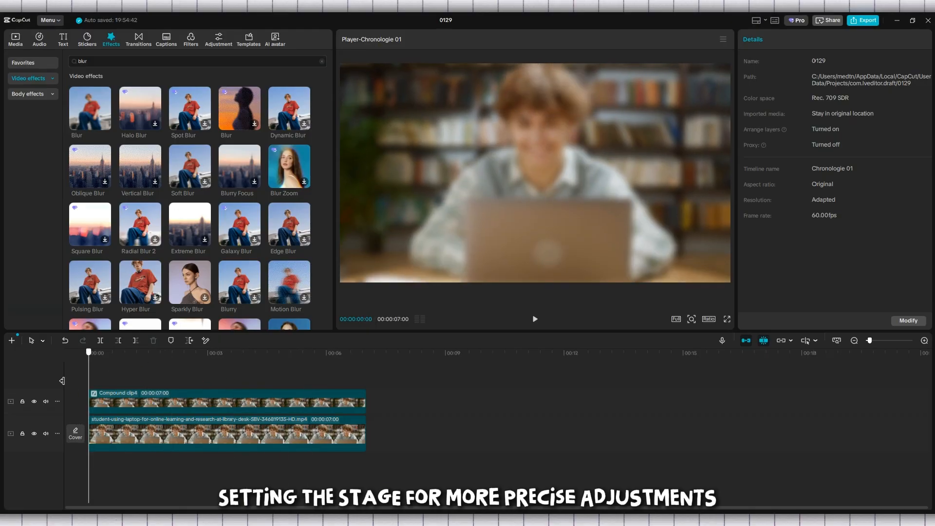
left_click(100, 404)
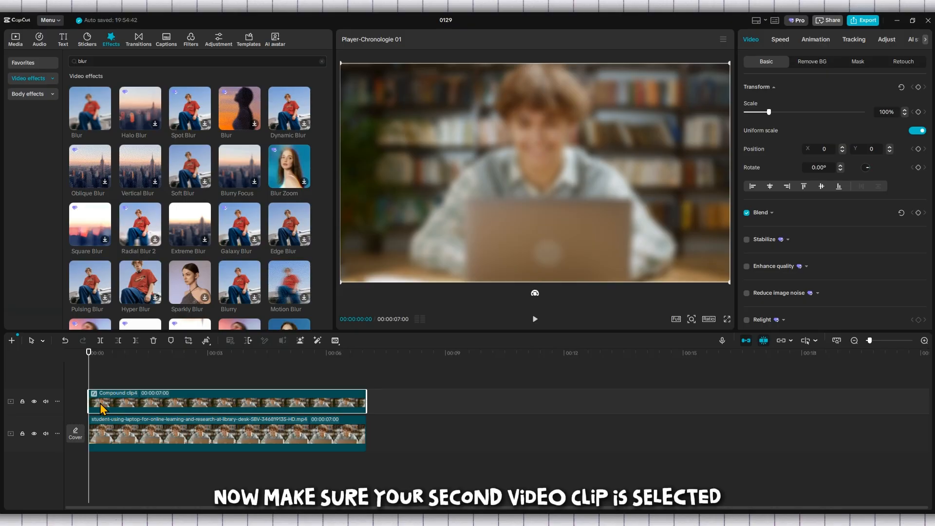
left_click(122, 378)
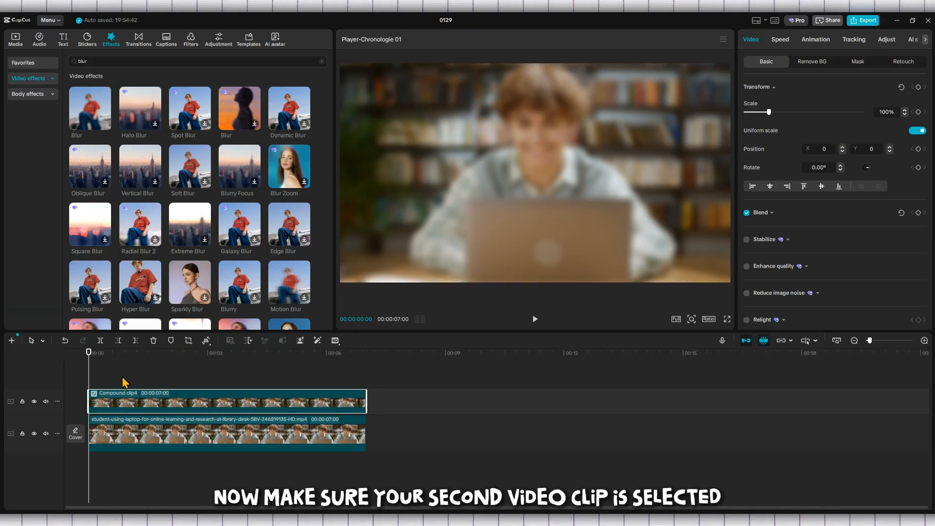
left_click(157, 404)
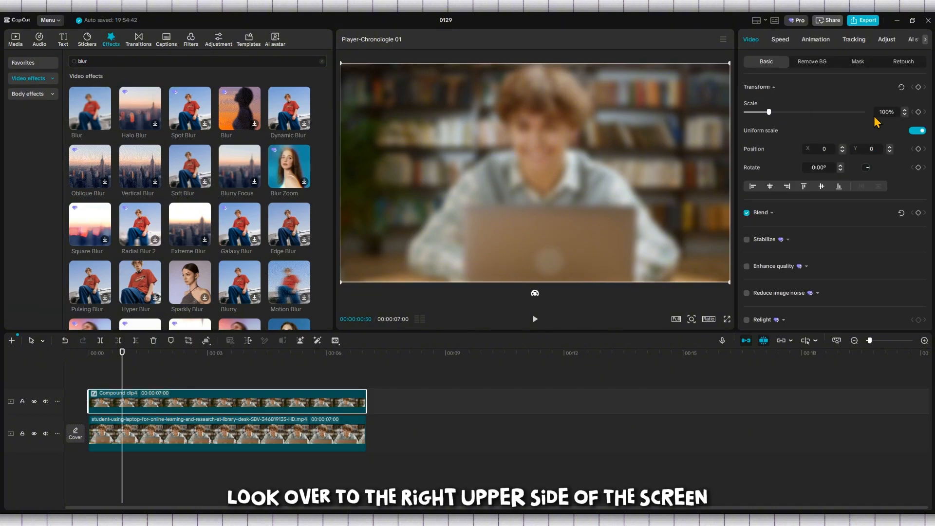
left_click(103, 373)
left_click(90, 375)
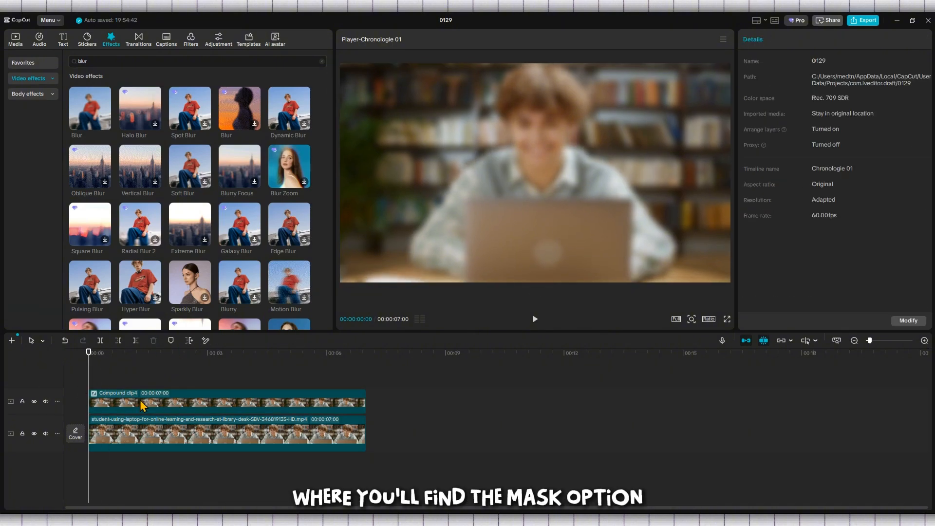
Add a Circle mask to the compound clip.
left_click(143, 407)
left_click(858, 63)
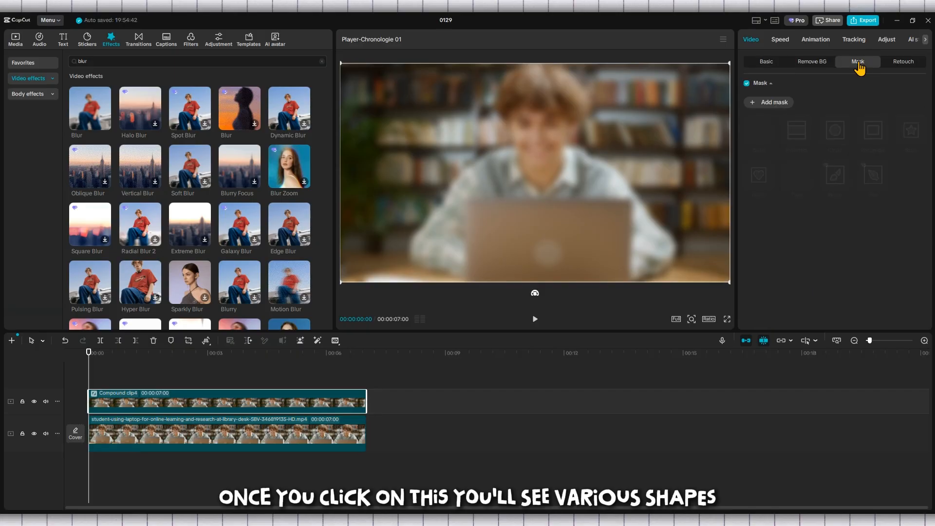
left_click(784, 102)
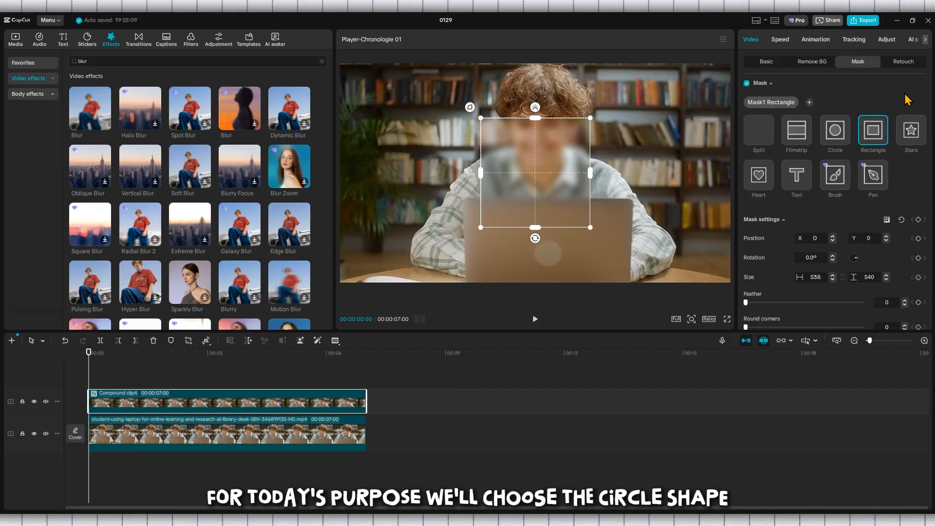
left_click(836, 130)
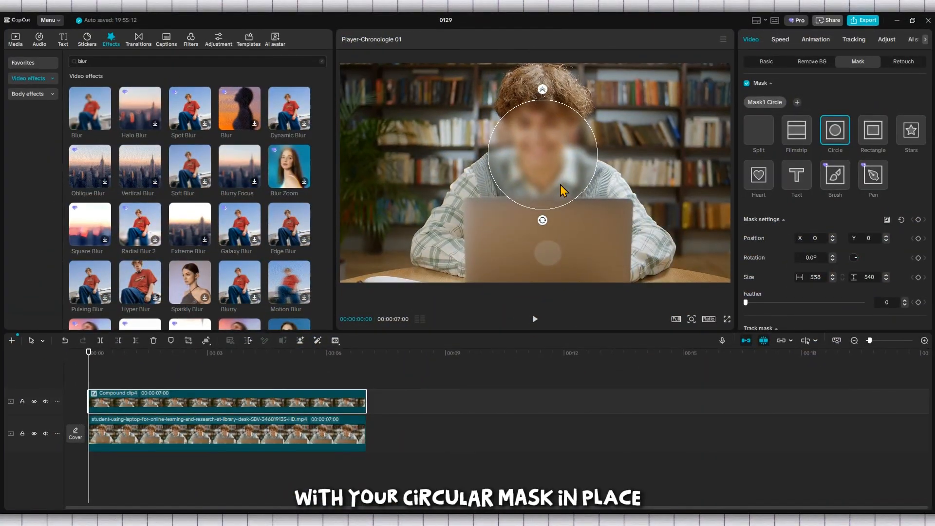
Fit the circle mask over the student's face, sized about 346 by 347 and positioned at about X 31, Y 208.
left_click_drag(560, 190, 565, 153)
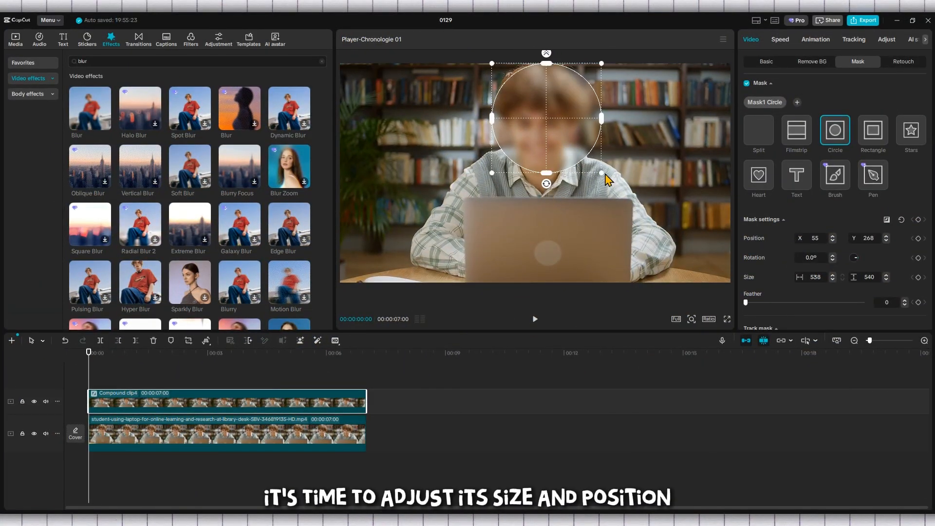
left_click_drag(604, 180, 586, 175)
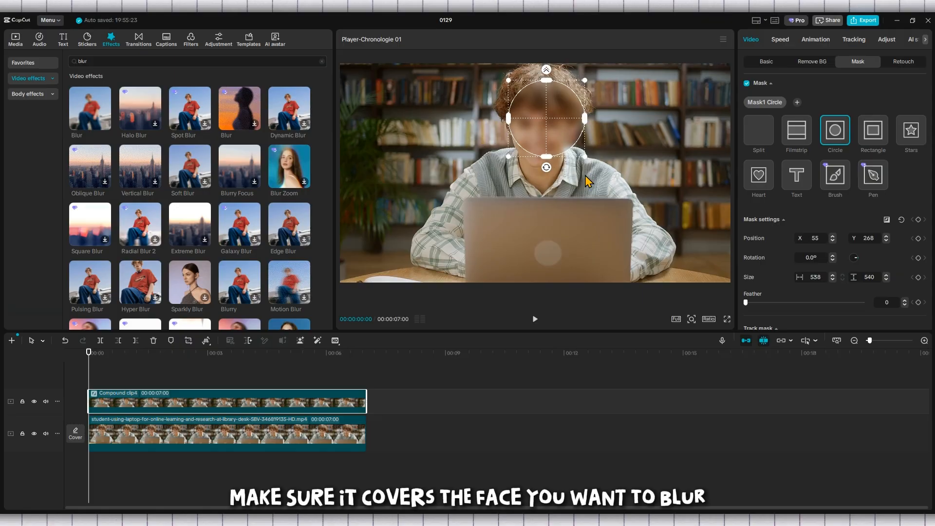
left_click_drag(556, 146, 558, 152)
left_click_drag(585, 99, 580, 103)
left_click_drag(542, 133, 542, 133)
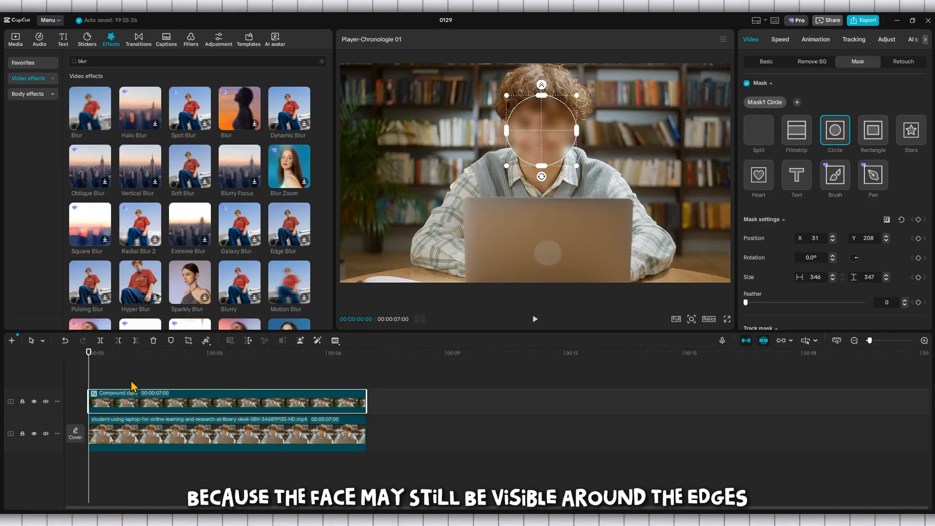
Try a feather of about 11 on the circle mask and return it to 0.
left_click(758, 302)
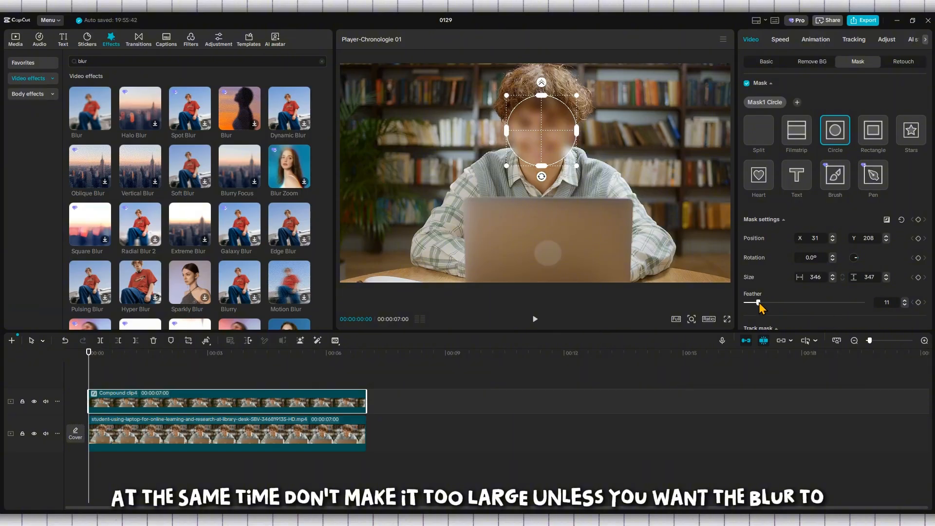
mouse_move(761, 308)
left_mouse_down()
mouse_move(771, 309)
mouse_move(745, 306)
left_mouse_up()
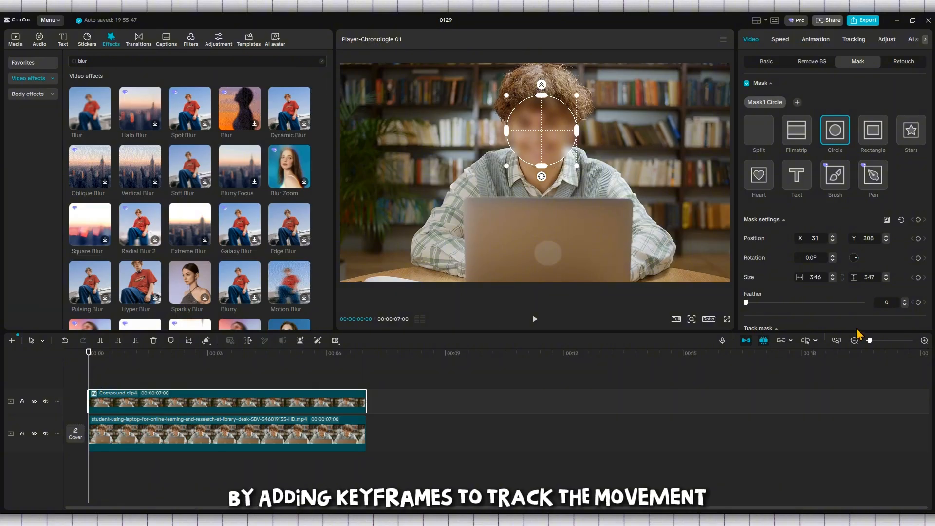
Add keyframes for the circle mask's Position and Size at the start of the compound clip.
scroll(453, 441, "up", 2, "ctrl")
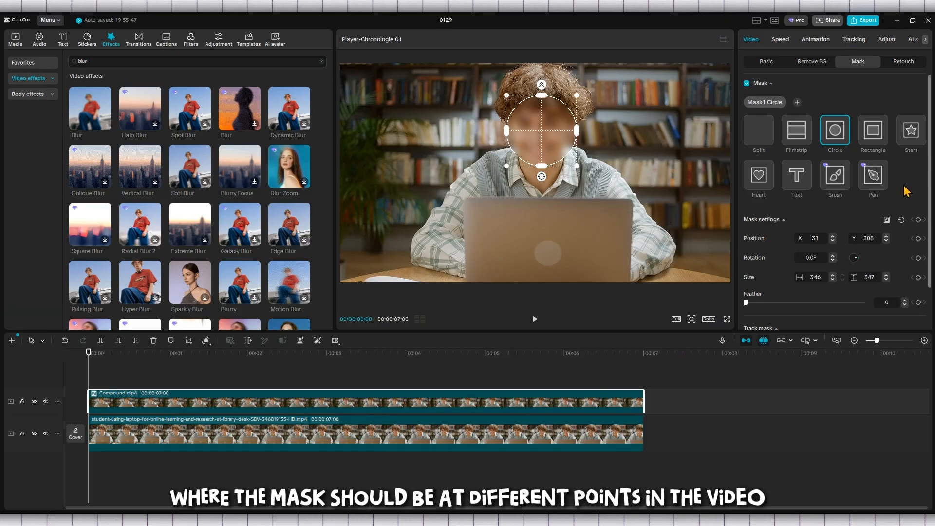
left_click(919, 239)
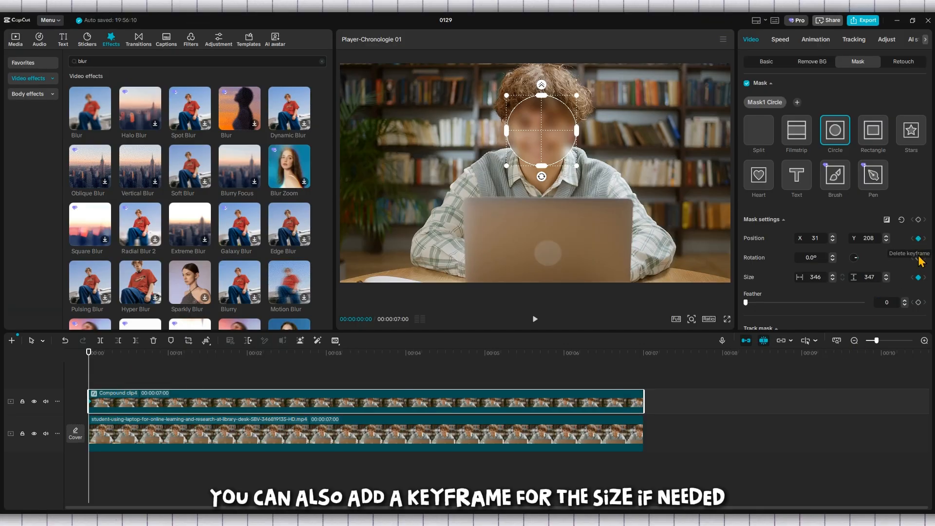
left_click(918, 278)
At 00:00:00:53, move the circle mask over the lowered face to about X 26, Y 175 and add a Size keyframe.
key("Right")
key("Right")
key("Right")
key("Right")
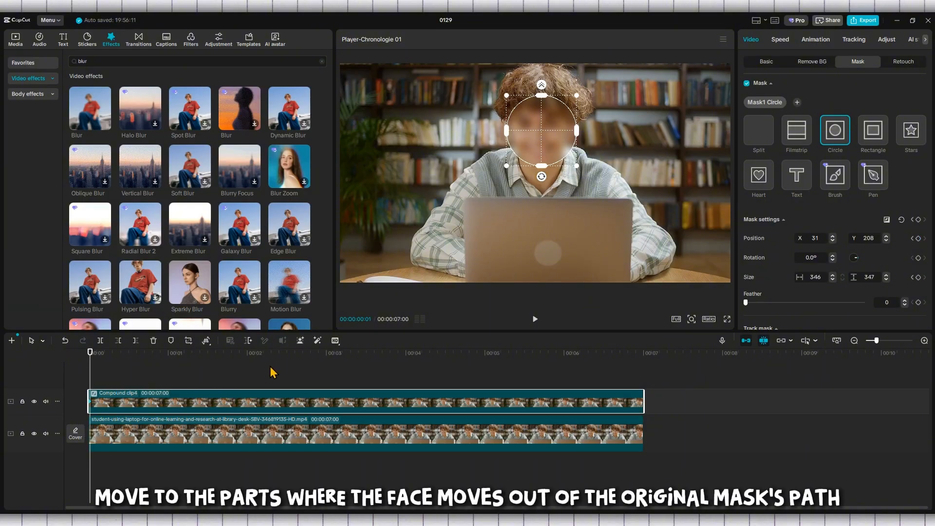
key("Right")
key("Right")
key("Right")
key("Right")
key("Right")
key("Right")
key("Right")
key("Right")
key("Right")
key("Right")
key("Right")
key("Right")
key("Right")
key("Right")
key("Right")
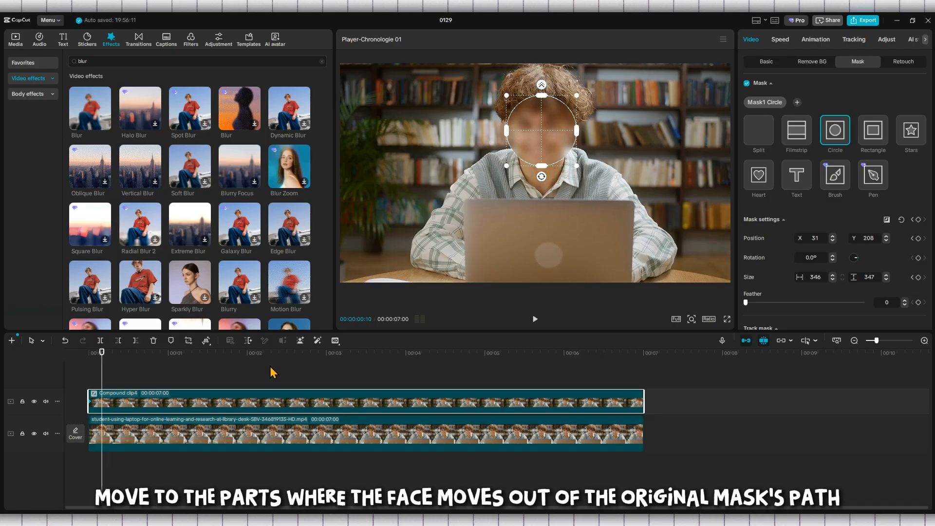
key("Right")
key("Right")
key("Right")
key("Right")
key("Right")
key("Right")
key("Right")
key("Right")
key("Right")
key("Right")
key("Right")
key("Right")
key("Right")
key("Right")
key("Right")
key("Right")
key("Right")
key("Right")
key("Right")
key("Right")
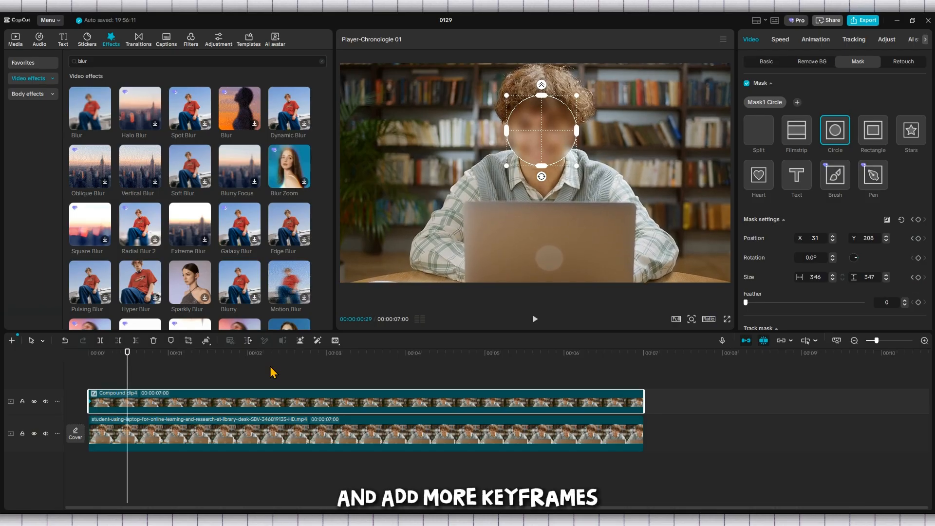
key("Right")
key("Right")
key("Right")
key("Right")
key("Right")
key("Right")
key("Right")
key("Right")
key("Right")
key("Right")
key("Right")
key("Right")
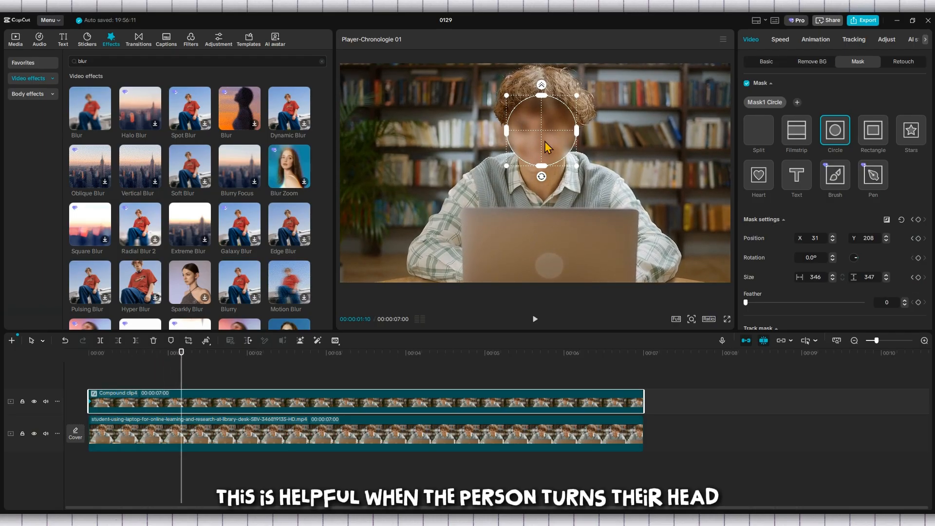
key("Left")
key("Left")
key("Left")
key("Left")
key("Left")
key("Left")
key("Left")
key("Left")
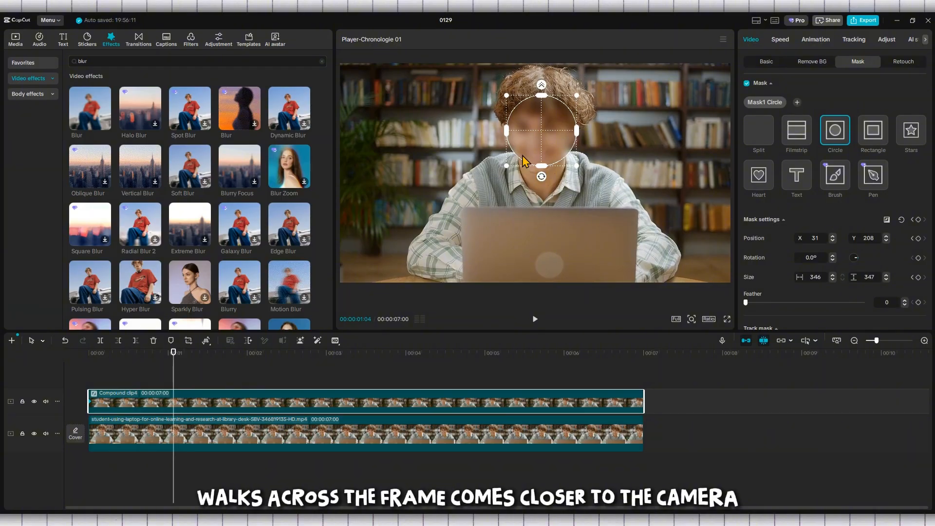
key("Left")
key("Left")
key("Left")
key("Left")
key("Left")
key("Left")
key("Left")
key("Left")
key("Left")
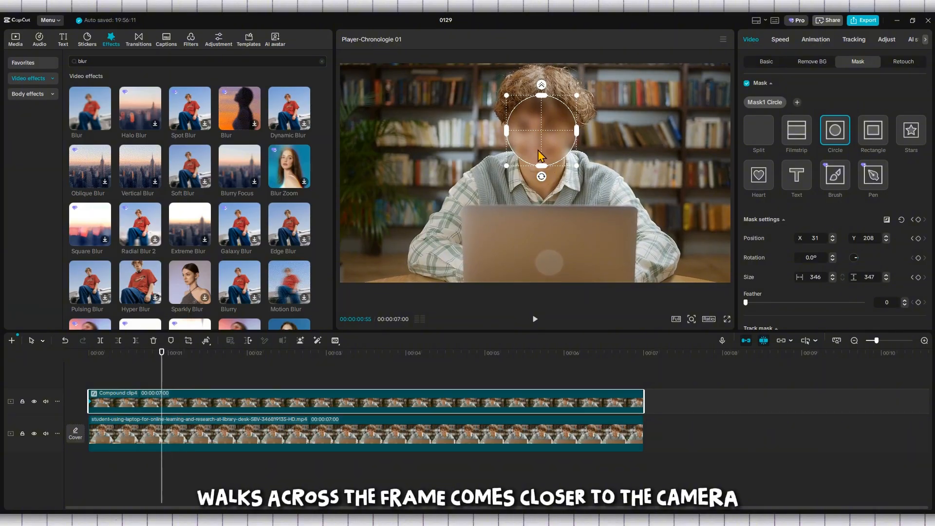
left_click_drag(558, 148, 557, 156)
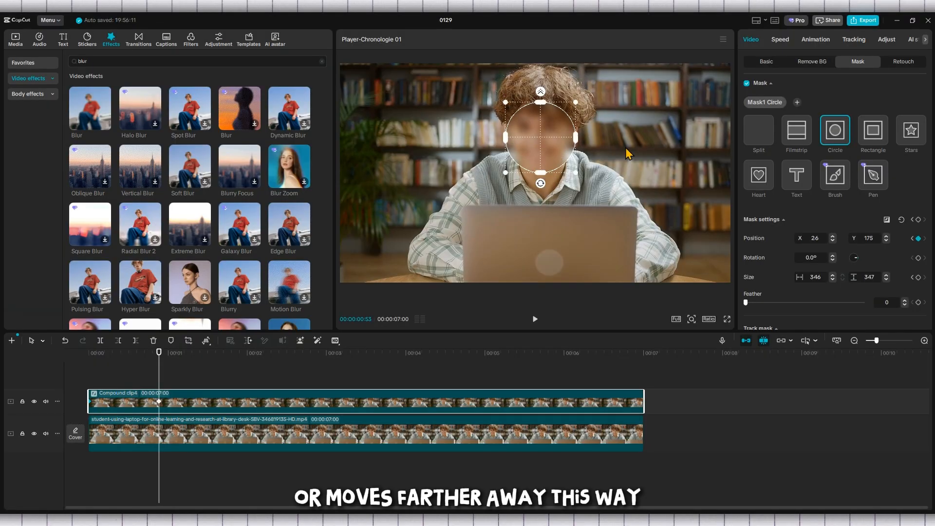
left_click(918, 277)
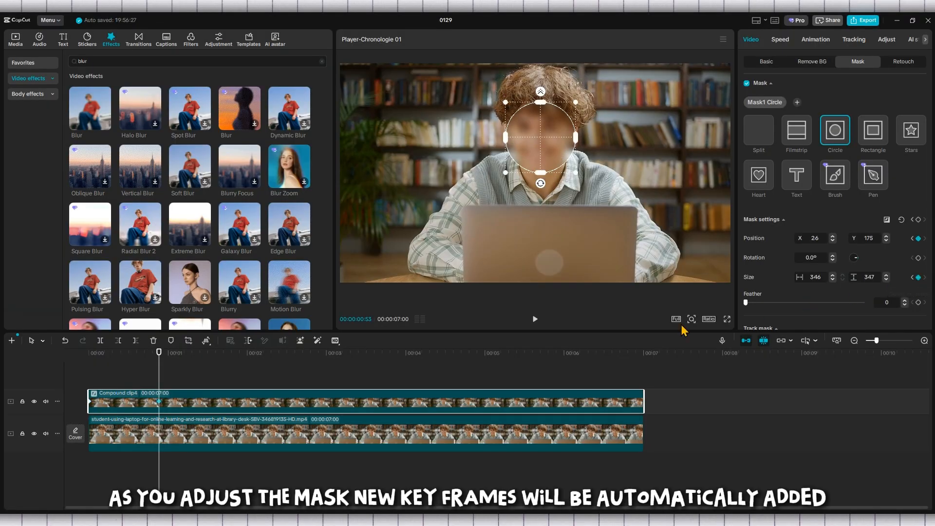
At 00:00:02:18, reposition the circle mask over the face at about X 40, Y 153 and add a Size keyframe.
key("Right")
key("Right")
key("Right")
key("Right")
key("Right")
key("Right")
key("Right")
key("Right")
key("Right")
key("Right")
key("Right")
key("Right")
key("Right")
key("Right")
key("Right")
key("Right")
key("Right")
key("Right")
key("Right")
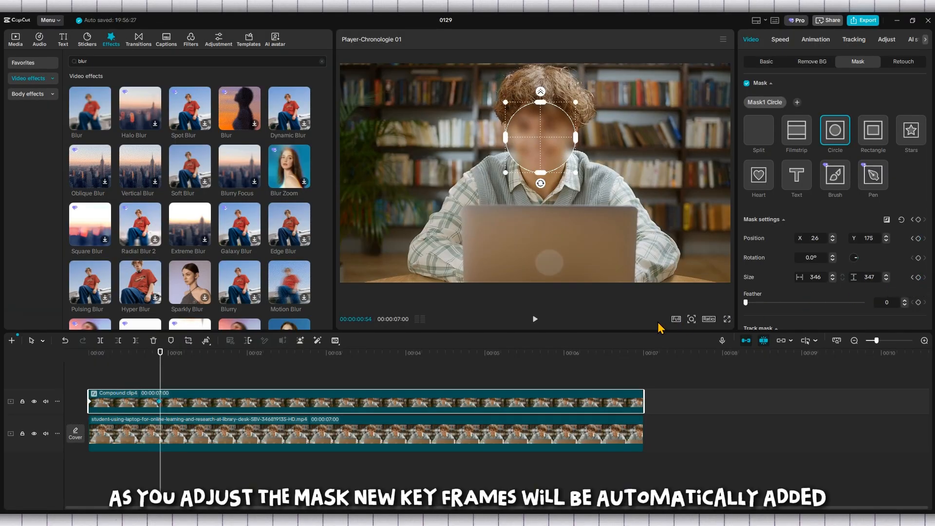
key("Right")
key("Right")
key("Right")
key("Right")
key("Right")
key("Right")
key("Right")
key("Right")
key("Right")
key("Right")
key("Right")
key("Right")
key("Right")
key("Right")
key("Right")
key("Right")
key("Right")
key("Right")
key("Right")
key("Right")
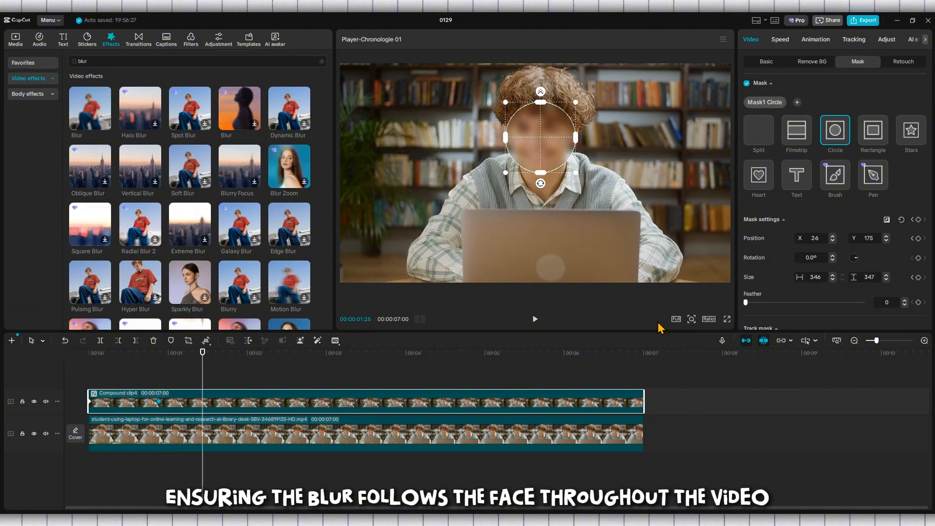
key("Right")
key("Right")
key("Right")
key("Right")
key("Right")
key("Right")
key("Right")
key("Right")
key("Right")
key("Right")
key("Right")
key("Right")
key("Right")
key("Right")
key("Right")
key("Right")
key("Right")
key("Right")
key("Right")
key("Right")
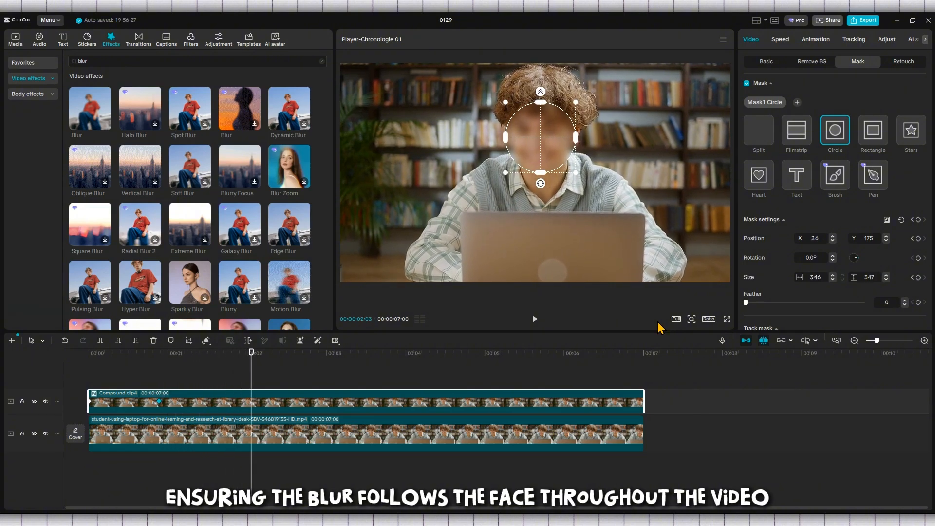
left_click_drag(559, 126, 563, 131)
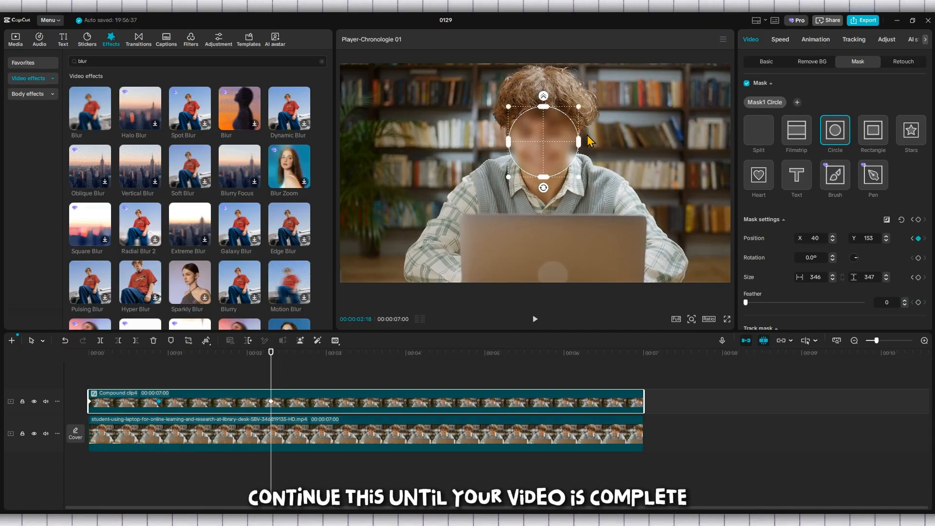
left_click(918, 277)
At about 00:00:04:09, reposition the circle mask over the face at about X 21, Y 158 and keyframe it.
key("Right")
key("Right")
key("Right")
key("Right")
key("Right")
key("Right")
key("Right")
key("Right")
key("Right")
key("Right")
key("Right")
key("Right")
key("Right")
key("Right")
key("Right")
key("Right")
key("Right")
key("Right")
key("Right")
key("Right")
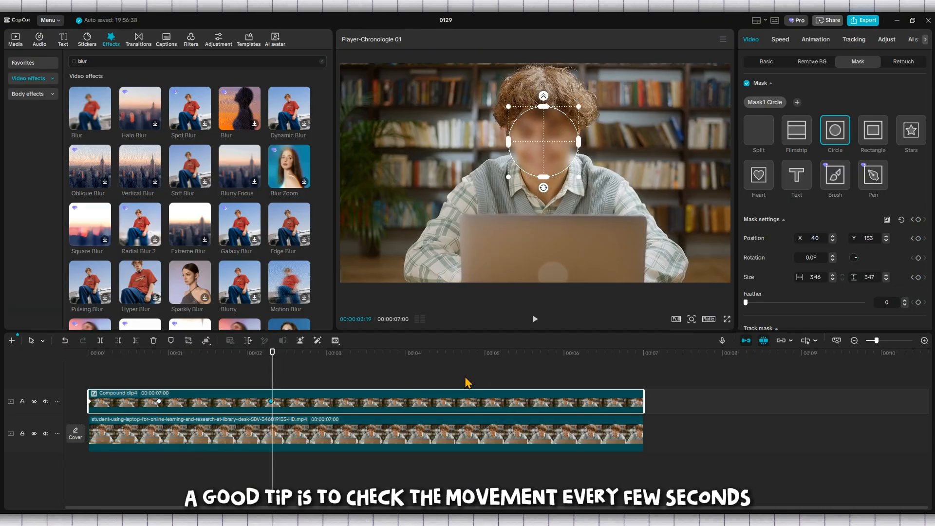
key("Right")
key("Right")
key("Right")
key("Right")
key("Right")
key("Right")
key("Right")
key("Right")
key("Right")
key("Right")
key("Right")
key("Right")
key("Right")
key("Right")
key("Right")
key("Right")
key("Right")
key("Right")
key("Right")
key("Right")
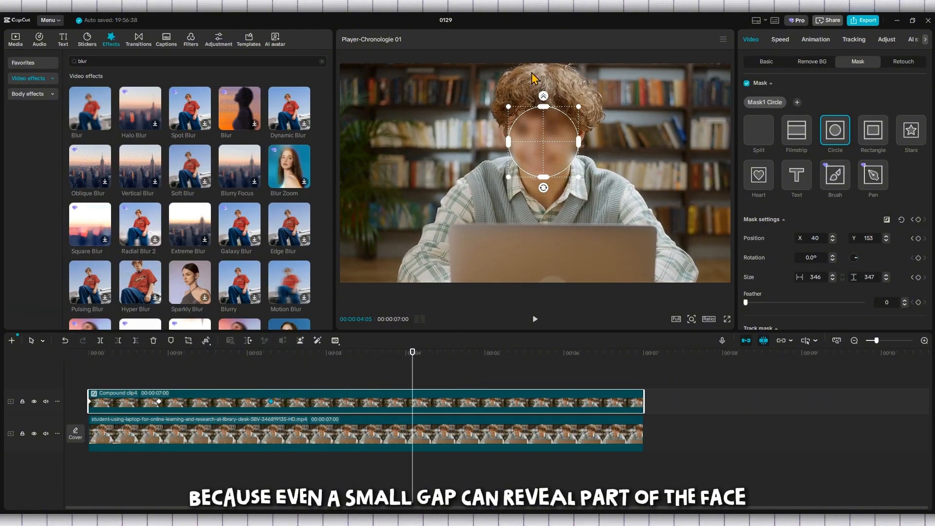
key("Right")
key("Right")
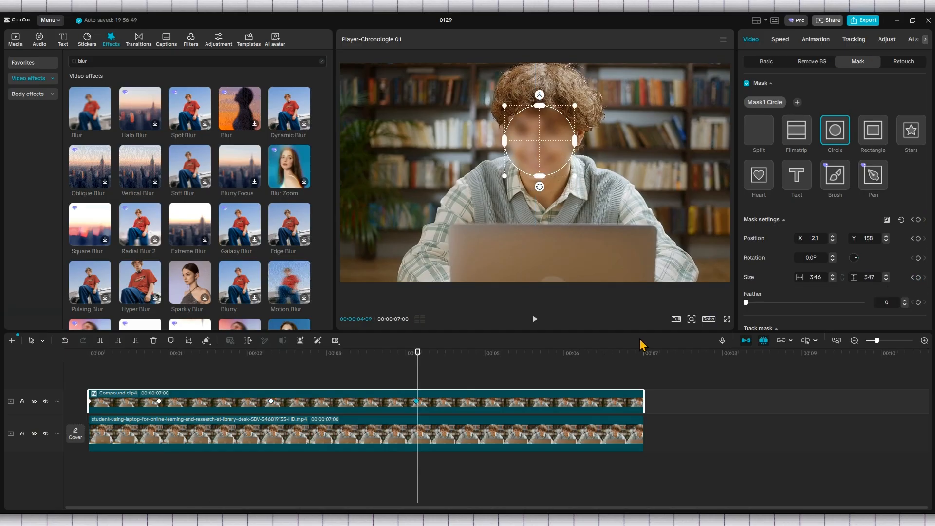
At 00:00:05:07, move the circle mask over the face to about X 33, Y 103 and add a Size keyframe.
key("space")
key("space")
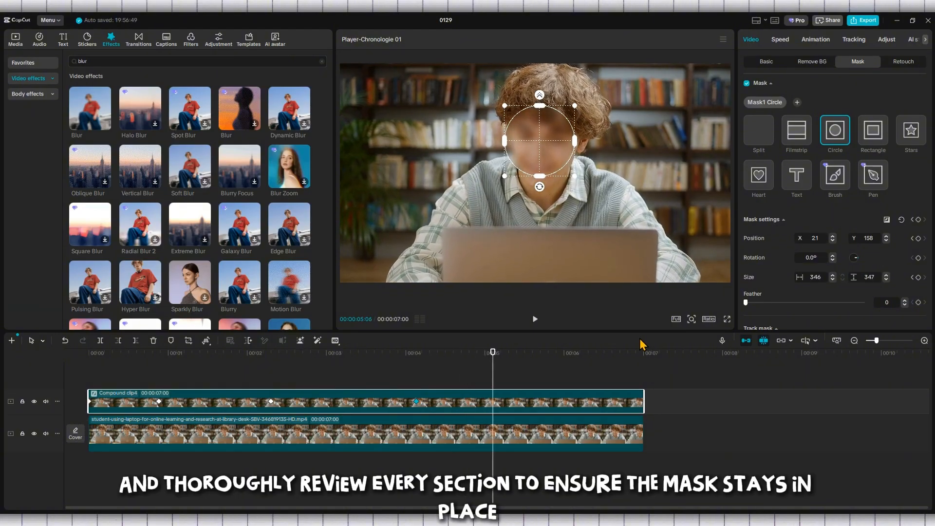
left_click(549, 163)
left_click(919, 277)
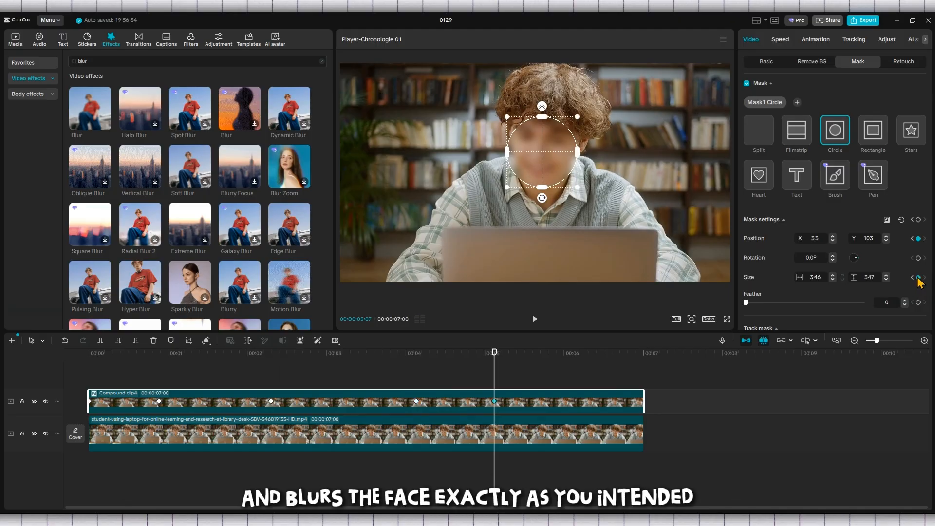
Play the whole video from the start to review the face blur, and replay it with the compound clip deselected.
key("Home")
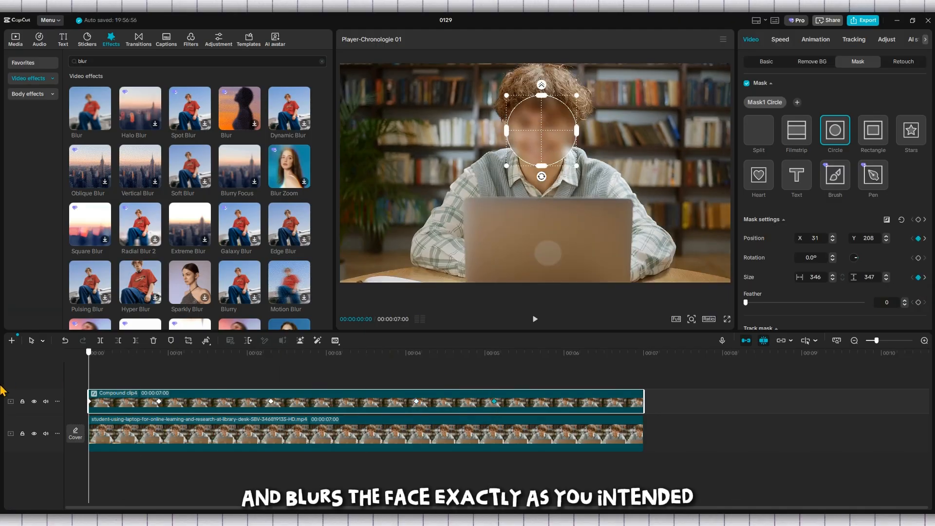
left_click(535, 320)
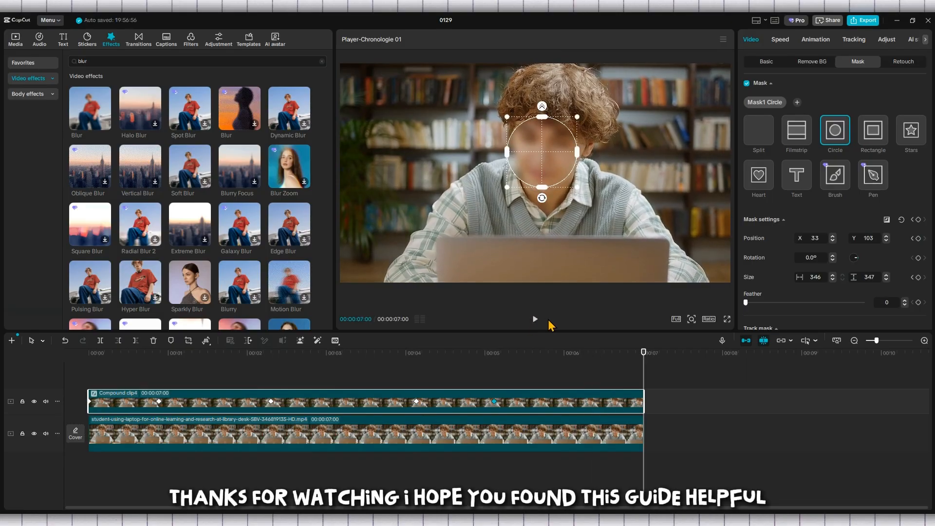
left_click(93, 378)
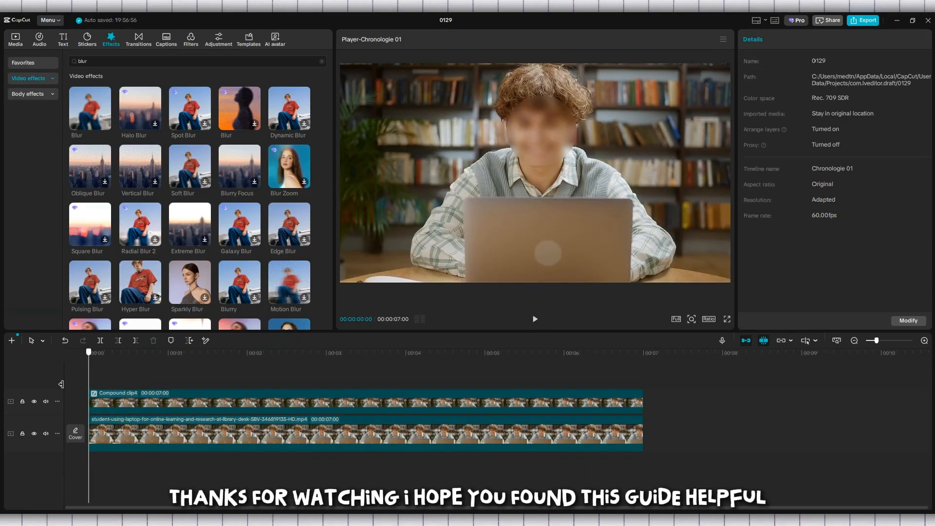
left_click(539, 322)
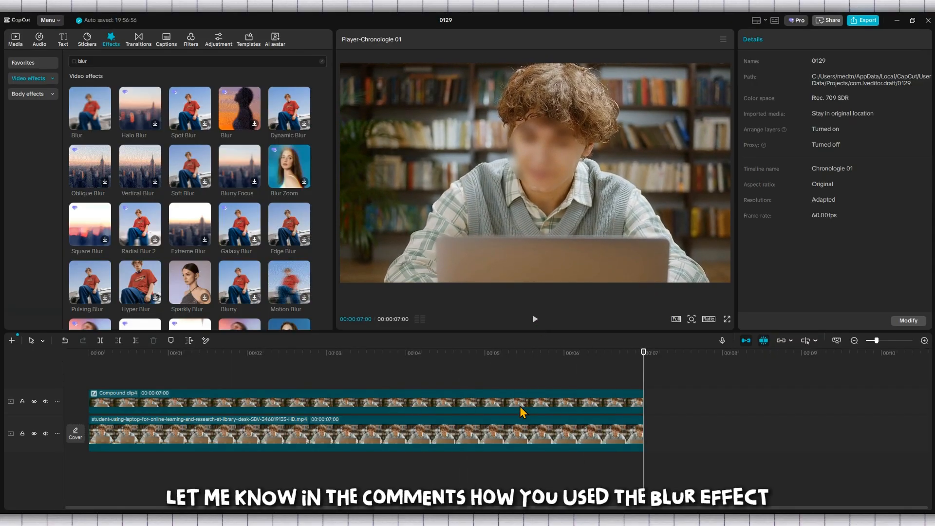
left_click(469, 406)
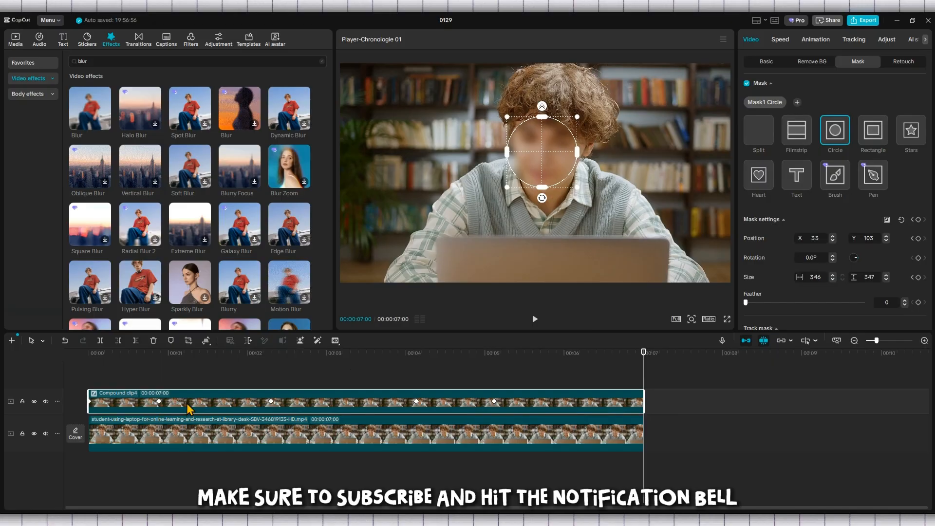
left_click(179, 380)
left_click(83, 384)
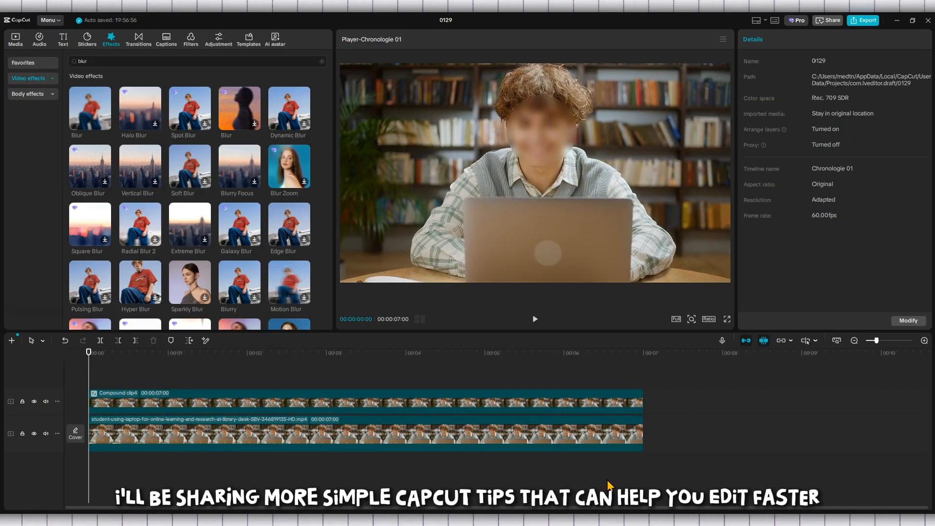
left_click_drag(708, 390, 163, 460)
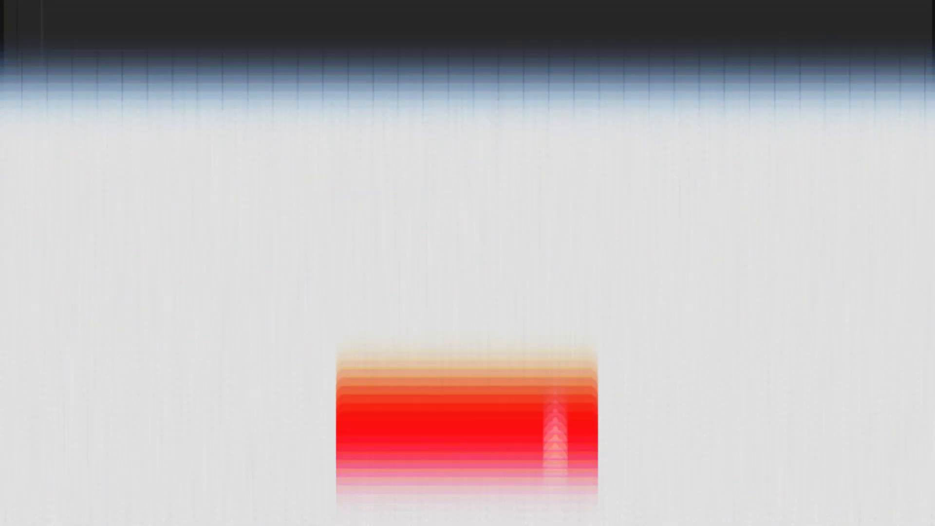